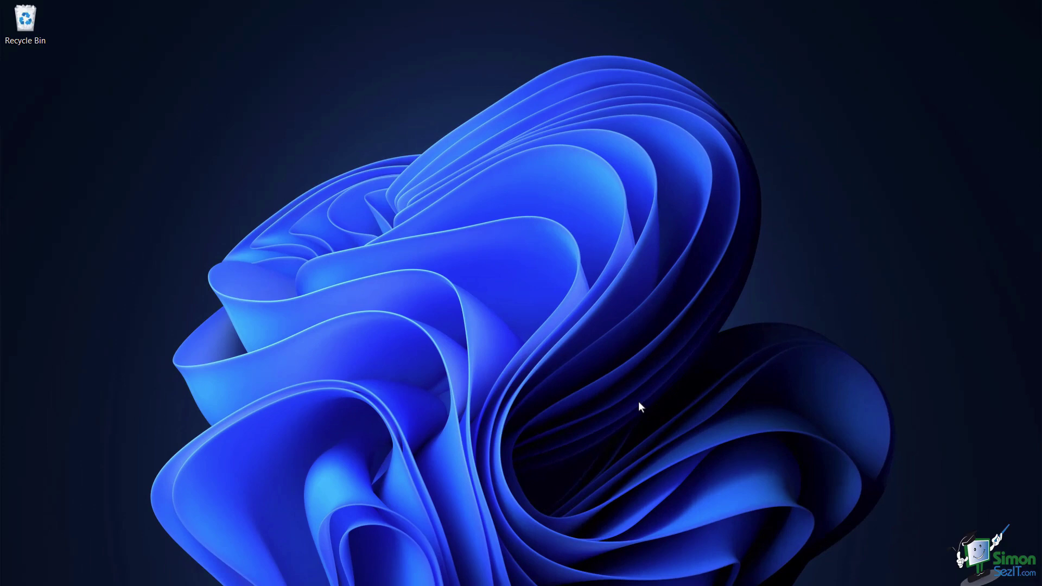
# Launch Excel from the taskbar and create a blank workbook, Book1.
pyautogui.moveTo(434, 578)
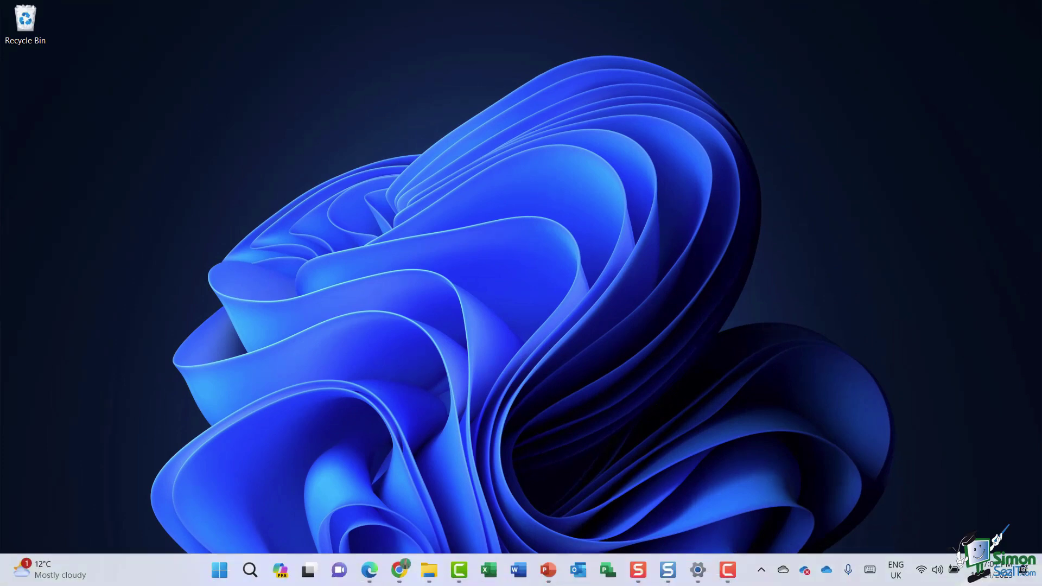
pyautogui.click(220, 574)
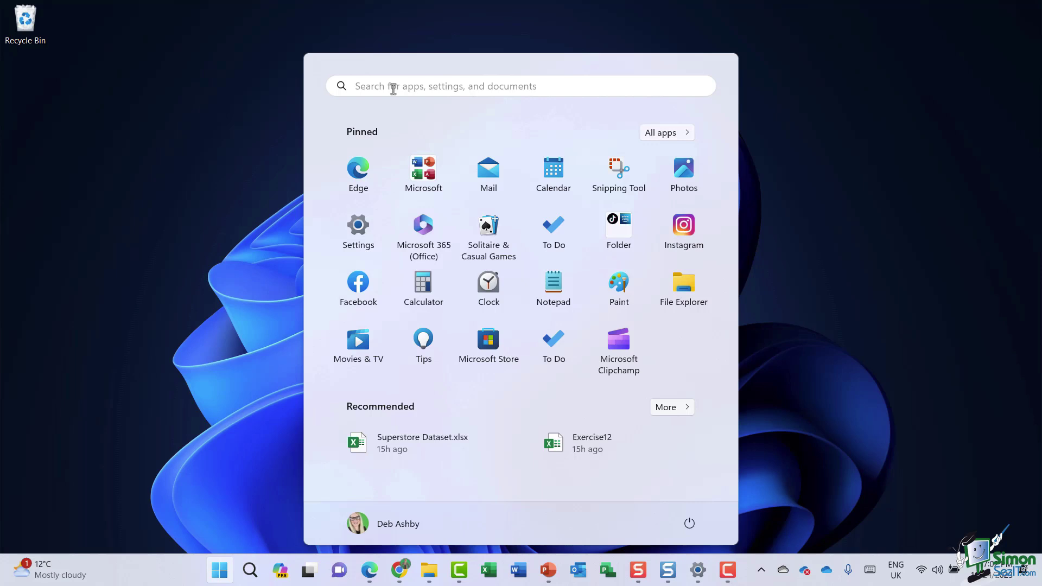
pyautogui.press('Escape')
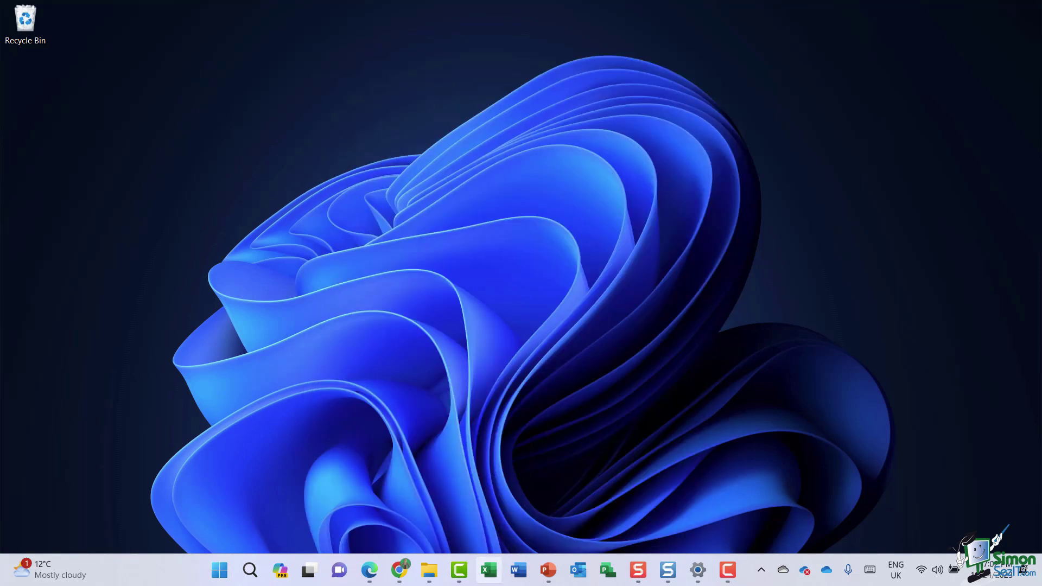
pyautogui.click(490, 572)
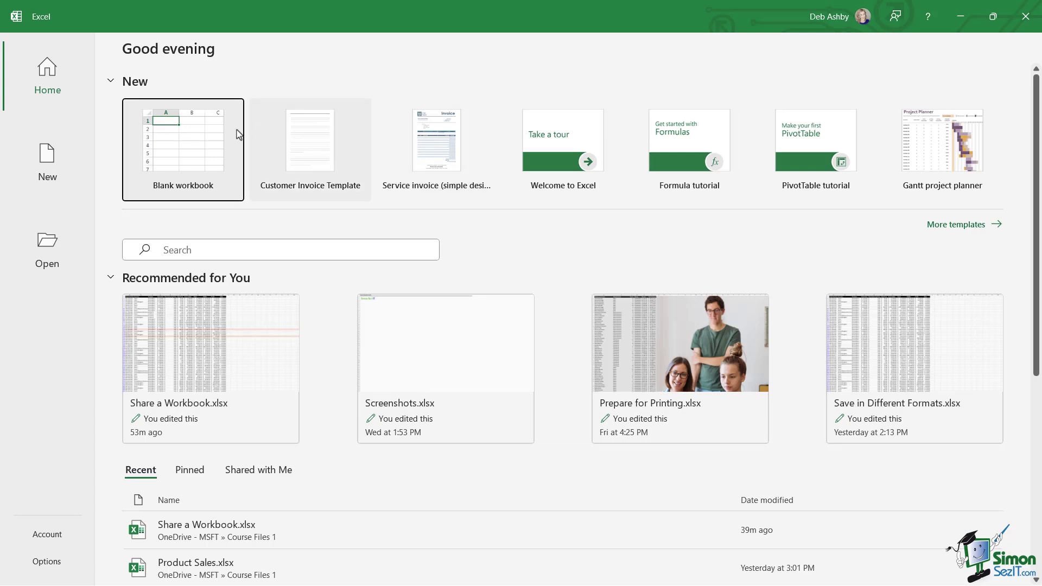
pyautogui.click(184, 150)
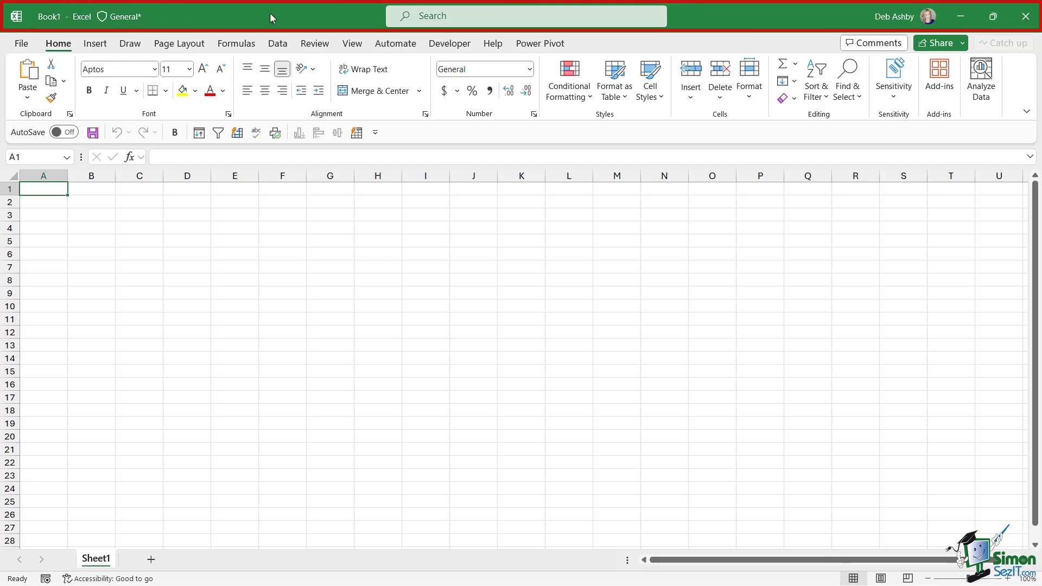
pyautogui.click(103, 46)
pyautogui.click(133, 45)
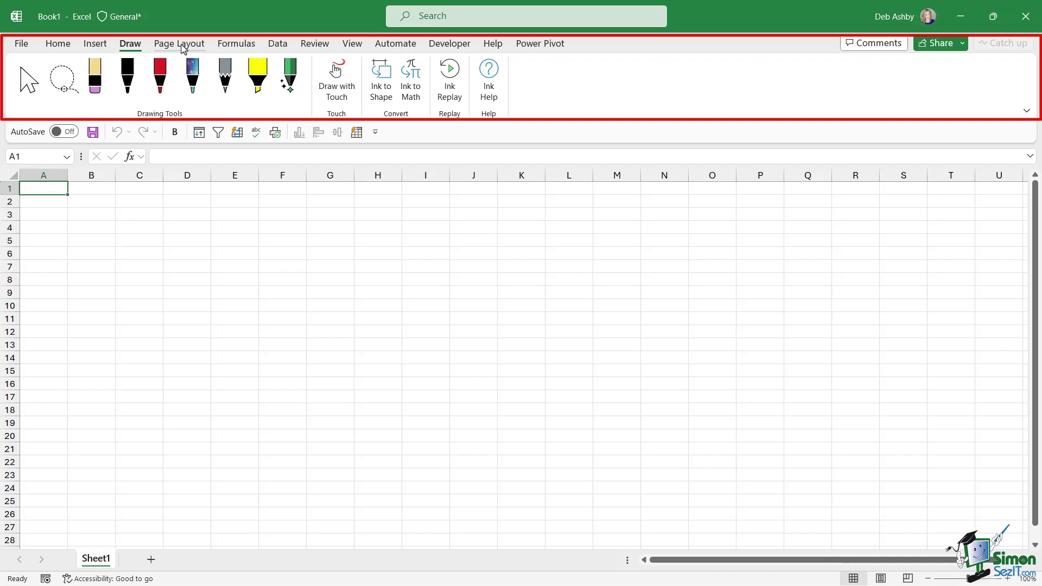
pyautogui.click(180, 44)
pyautogui.click(236, 46)
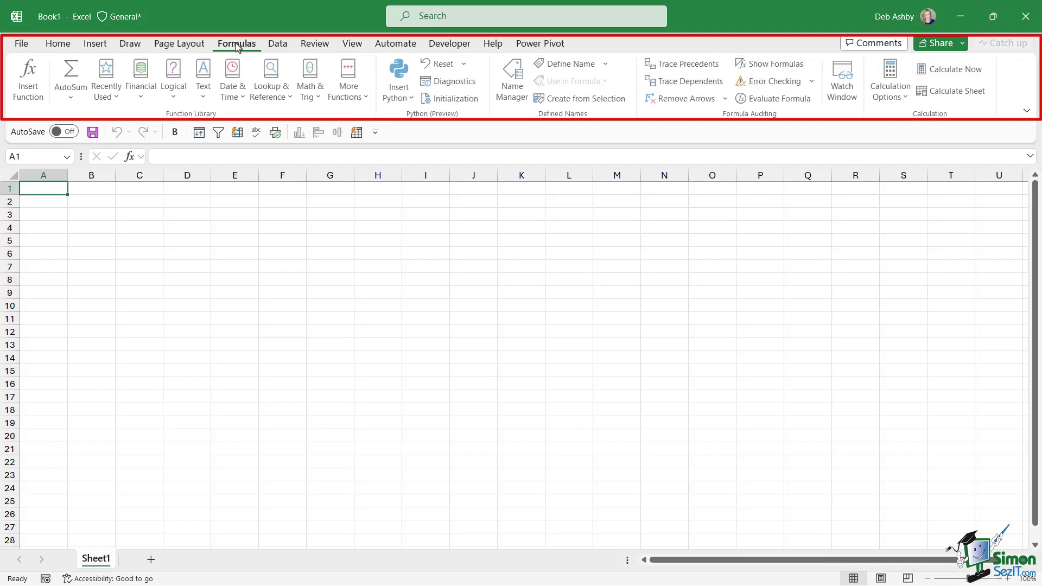
pyautogui.click(59, 45)
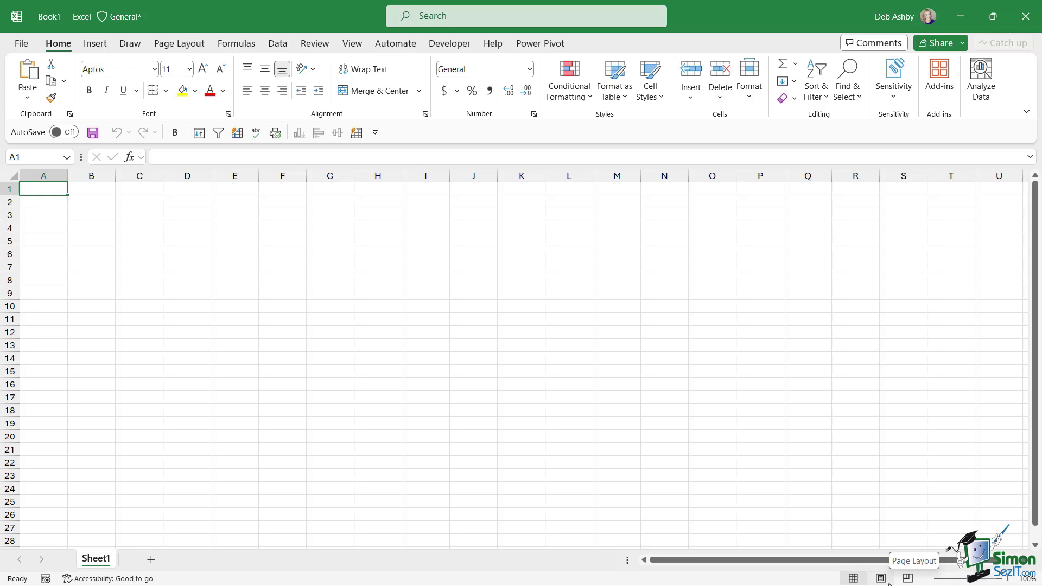
pyautogui.click(340, 228)
pyautogui.click(533, 266)
pyautogui.click(247, 294)
pyautogui.click(426, 281)
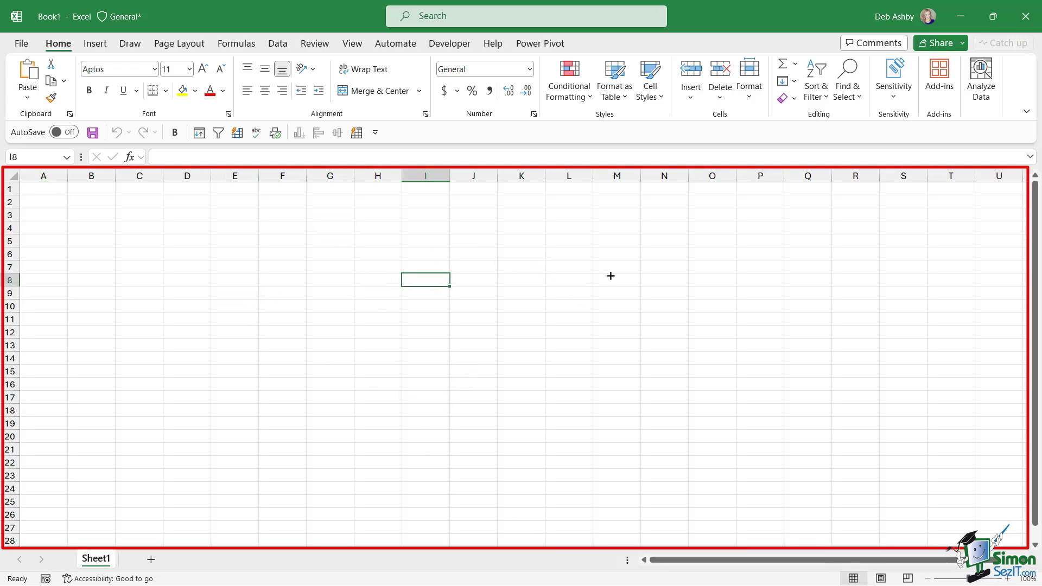
pyautogui.click(657, 267)
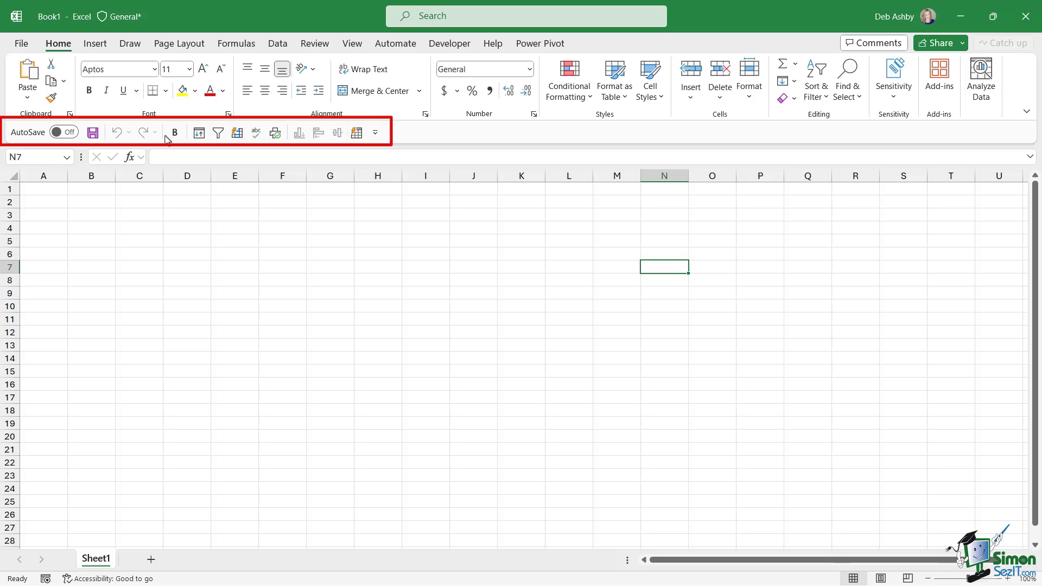
pyautogui.click(375, 133)
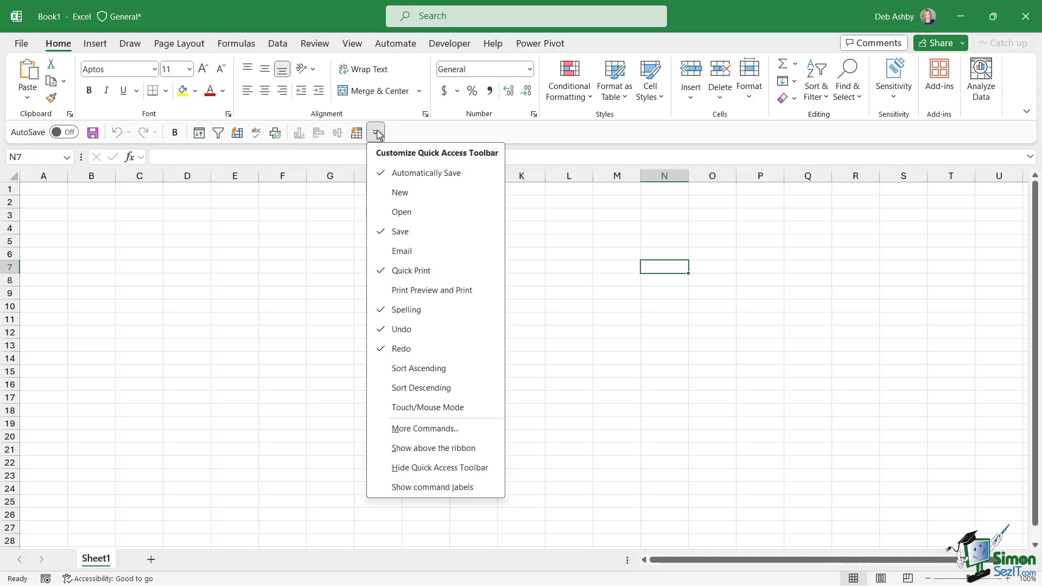
pyautogui.click(421, 450)
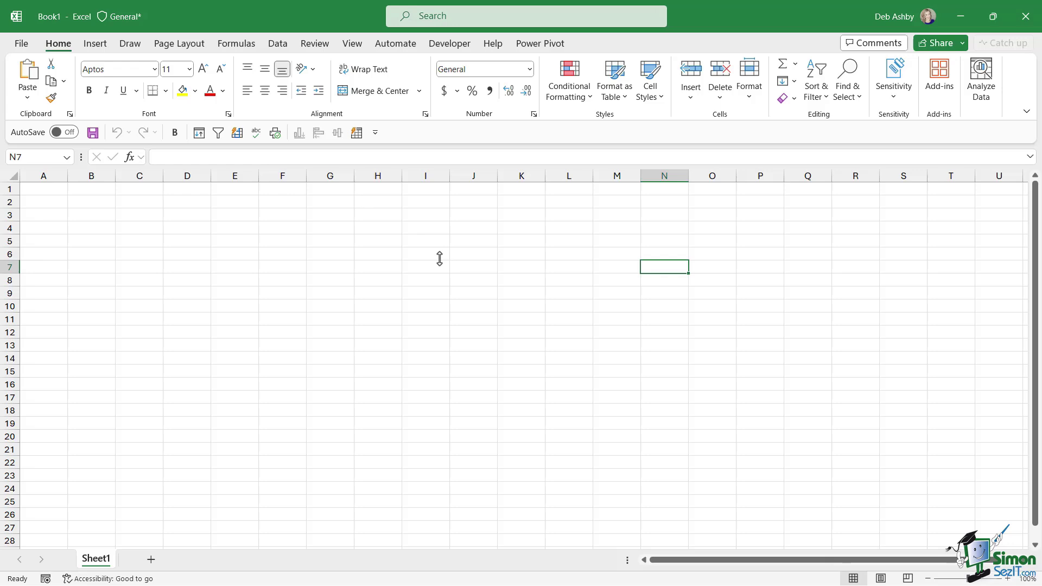
# Add Merge & Center and Print Preview and Print to the Quick Access Toolbar.
pyautogui.rightClick(377, 95)
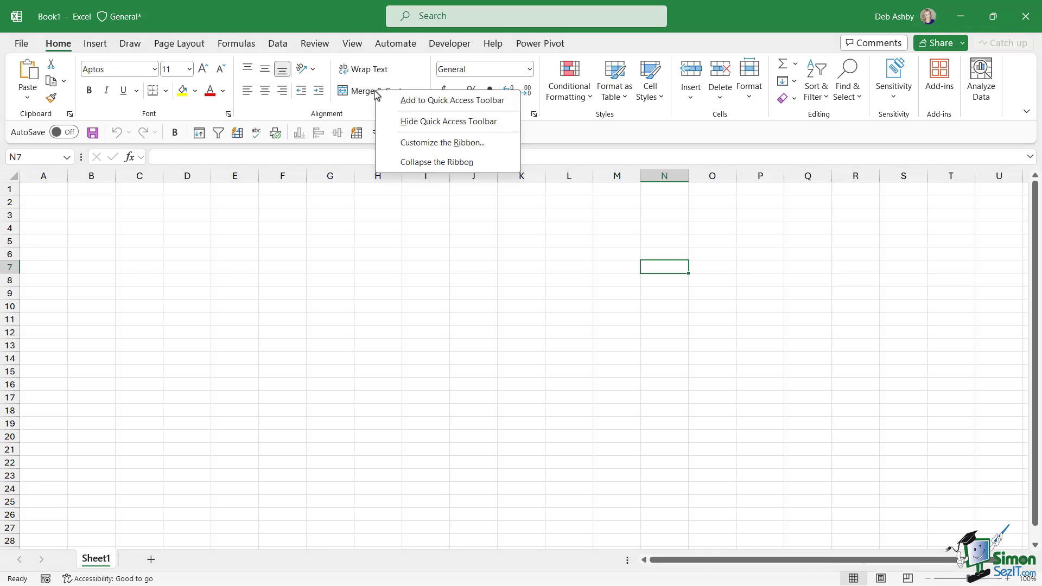
pyautogui.click(433, 102)
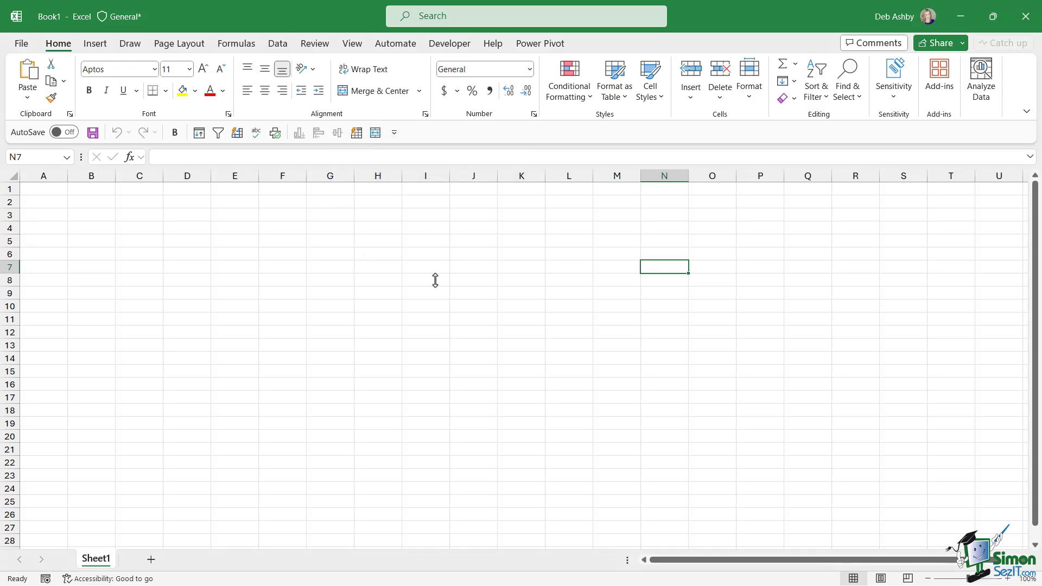
pyautogui.click(394, 133)
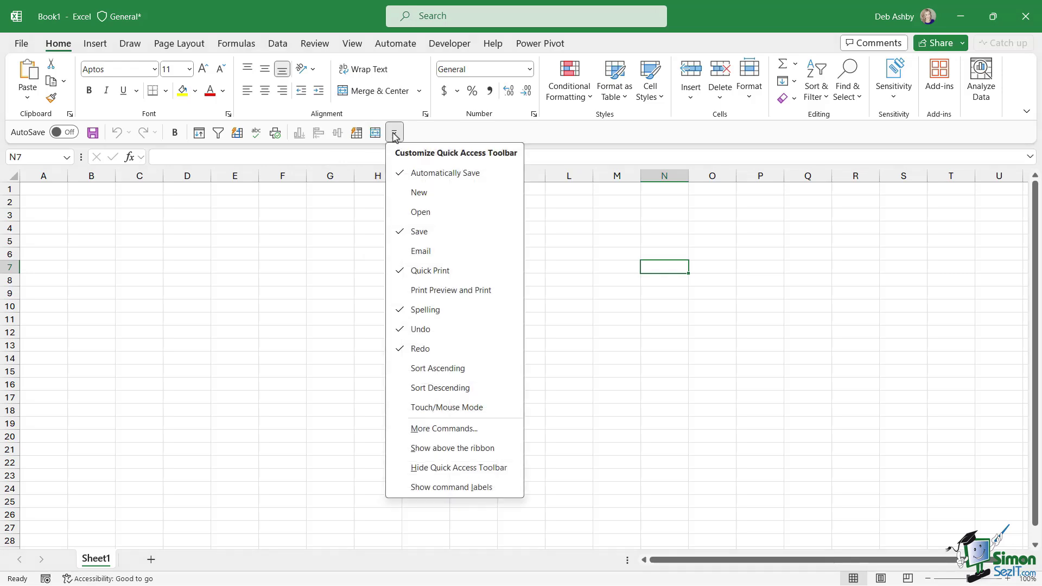
pyautogui.click(448, 293)
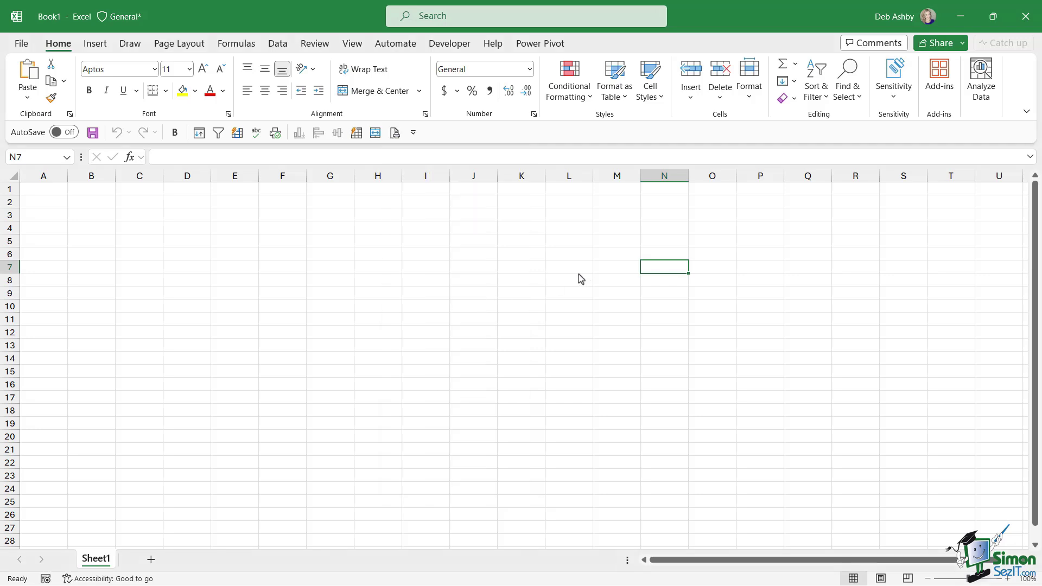
pyautogui.click(413, 133)
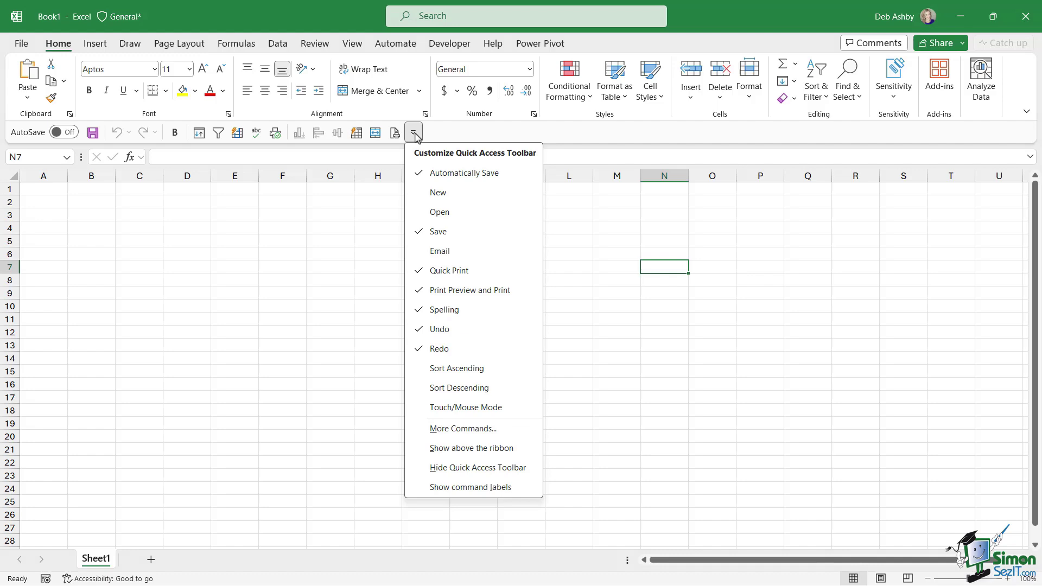
# In Excel Options, add Email from Popular Commands to the Quick Access Toolbar.
pyautogui.click(465, 429)
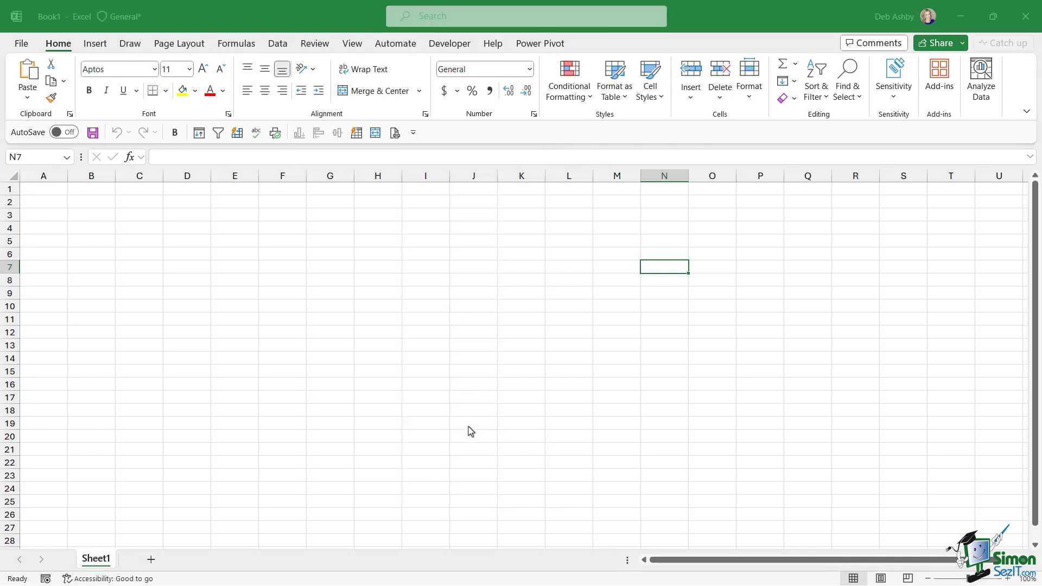
pyautogui.moveTo(525, 192); pyautogui.dragTo(524, 245)
pyautogui.click(522, 140)
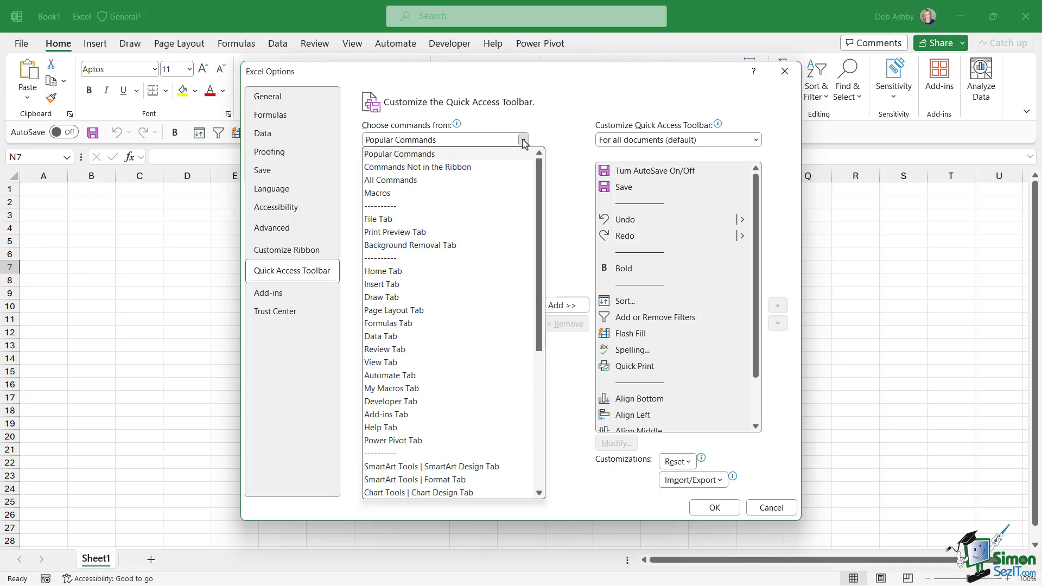
pyautogui.click(552, 146)
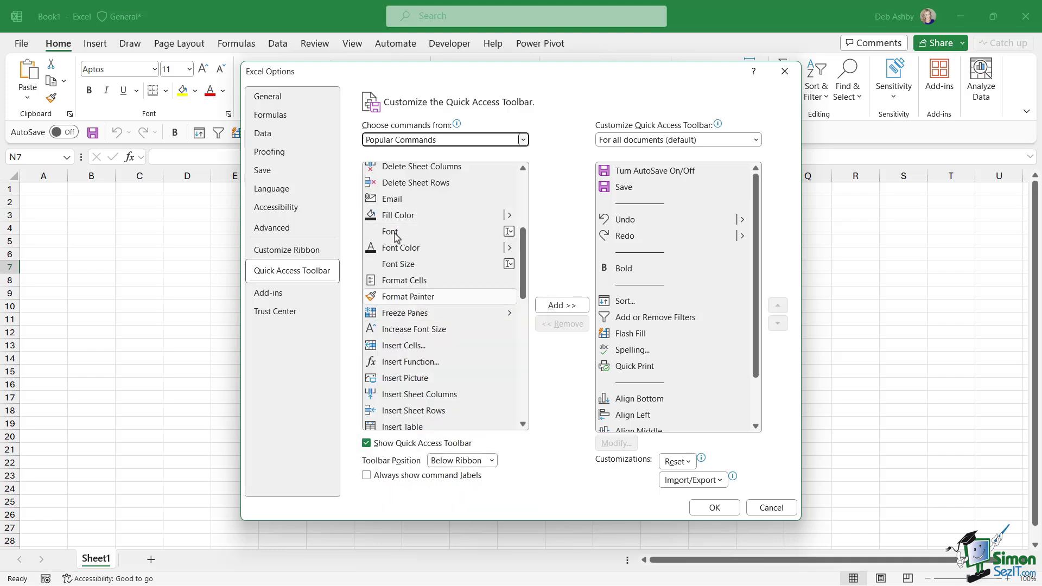
pyautogui.click(392, 199)
pyautogui.click(561, 305)
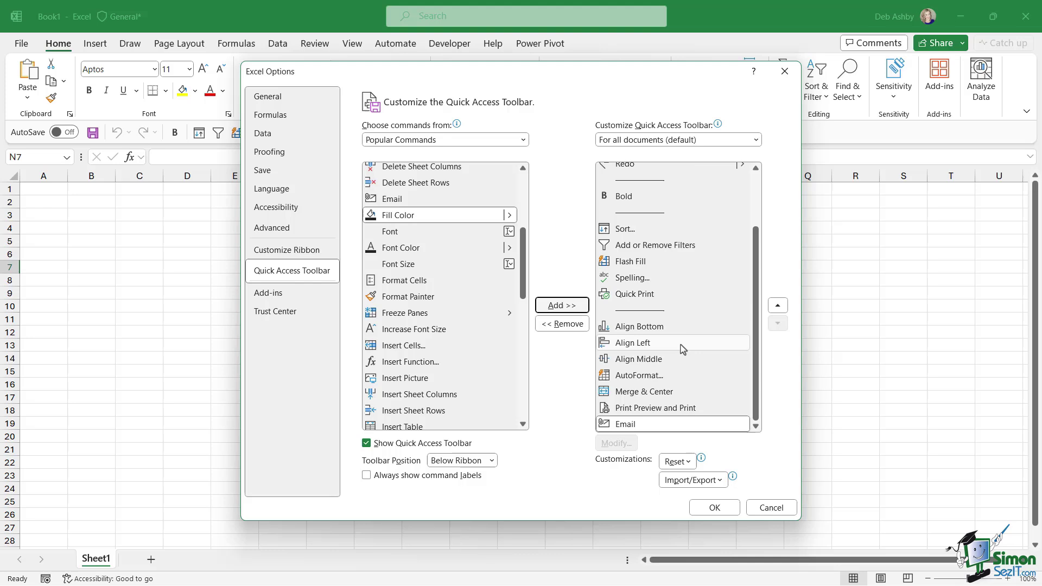
# Add a separator, move it just above Email, and apply the changes.
pyautogui.scroll(2, 525, 236)
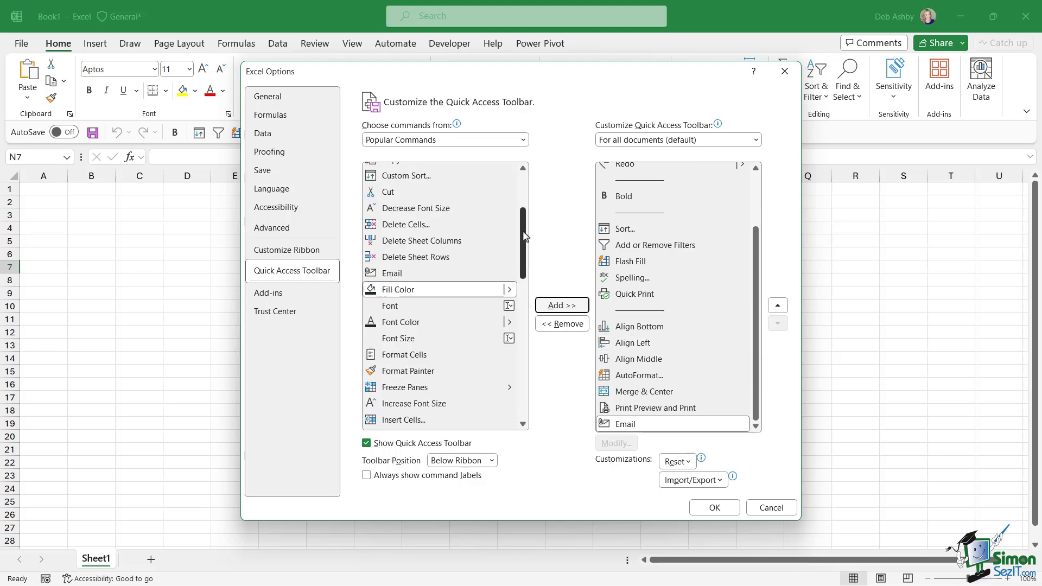
pyautogui.scroll(3, 525, 236)
pyautogui.click(401, 171)
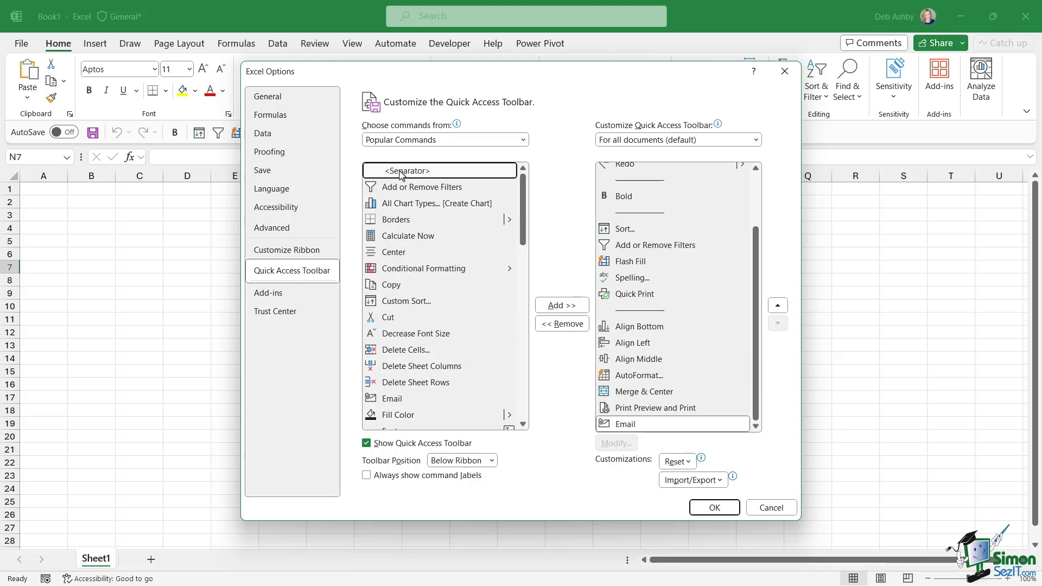
pyautogui.click(565, 309)
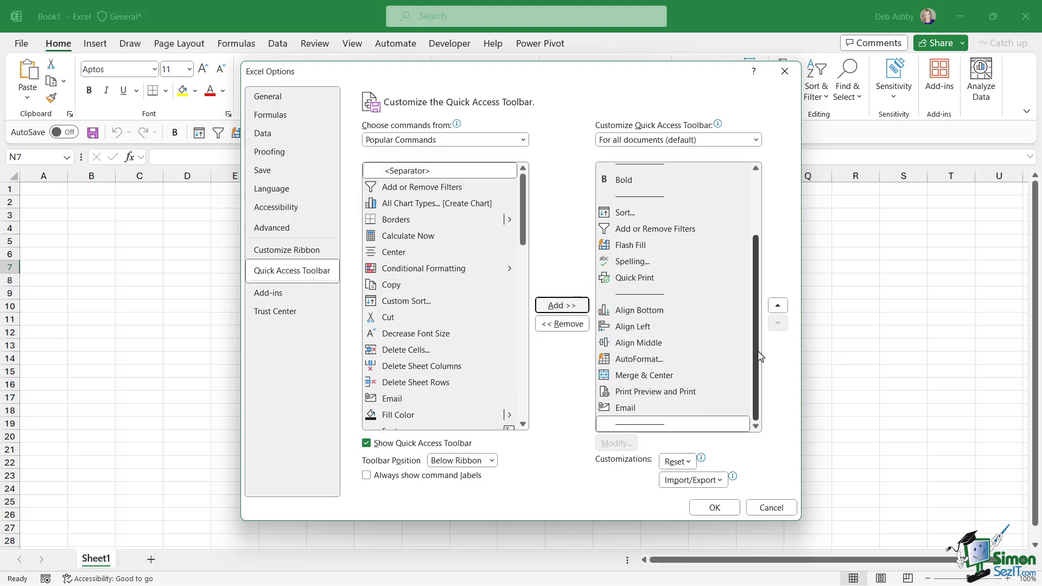
pyautogui.click(778, 307)
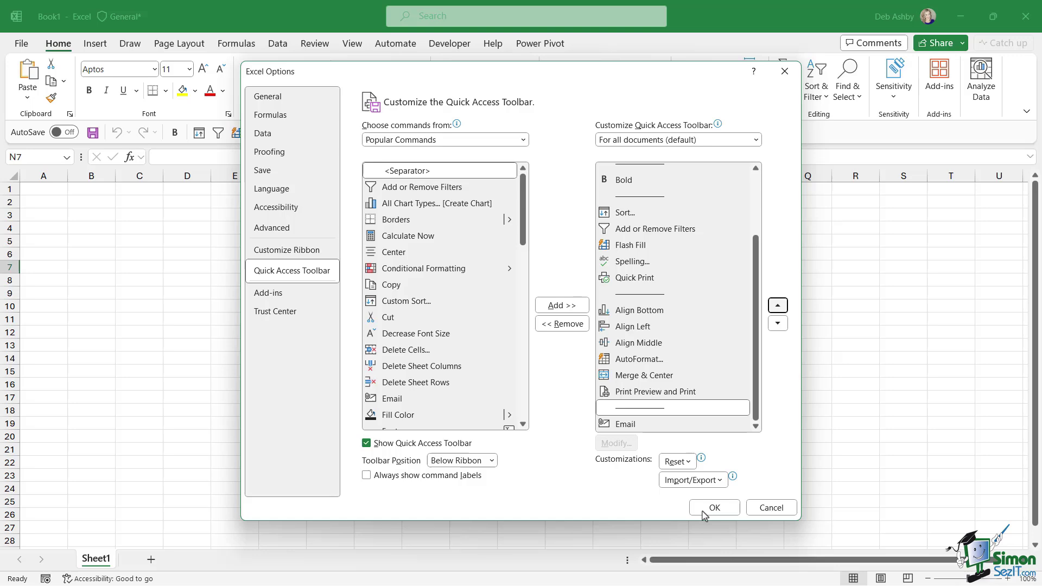
pyautogui.click(721, 510)
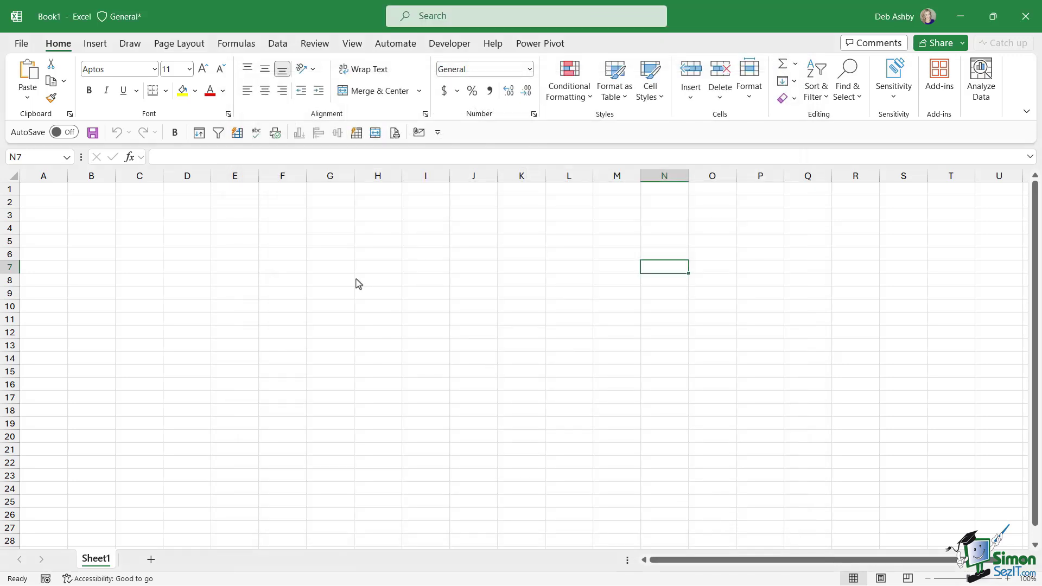
pyautogui.click(453, 255)
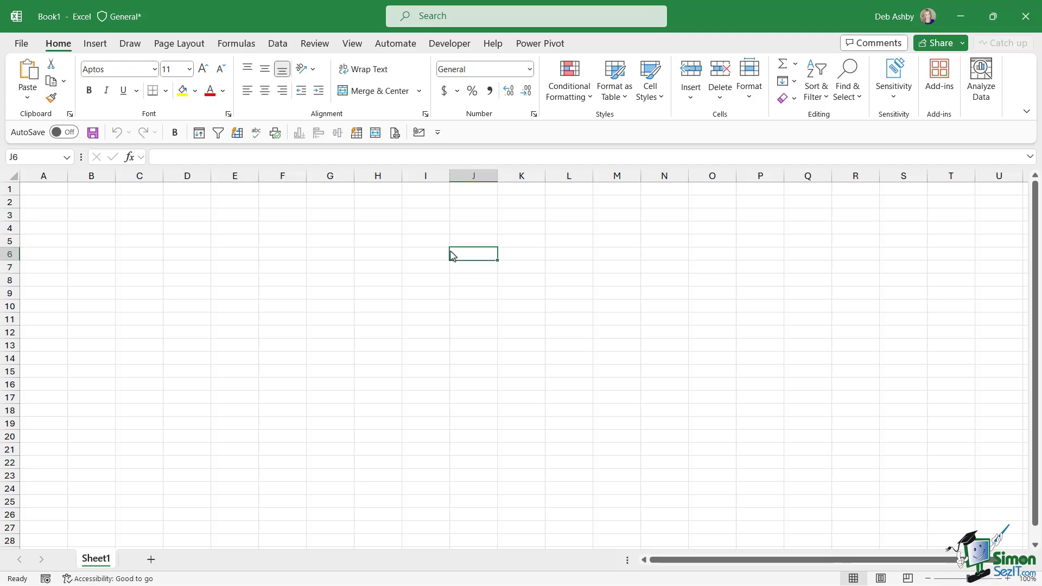
pyautogui.press('alt')
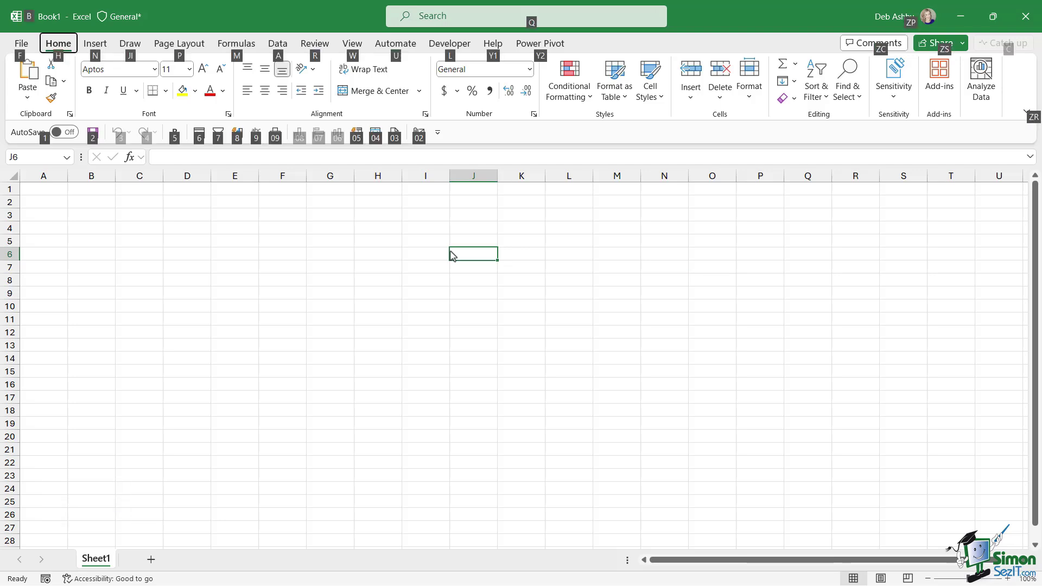
pyautogui.press('alt')
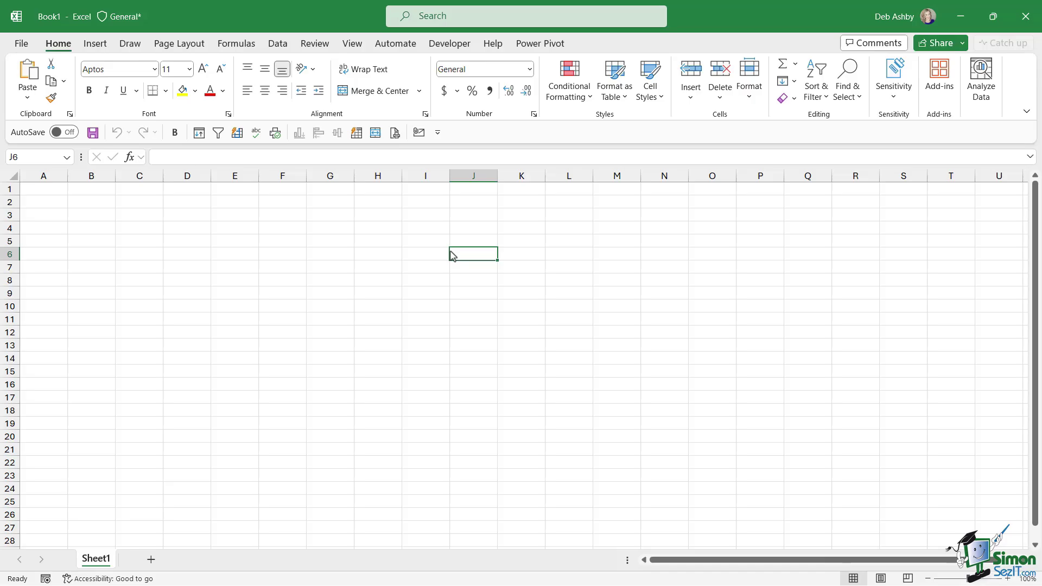